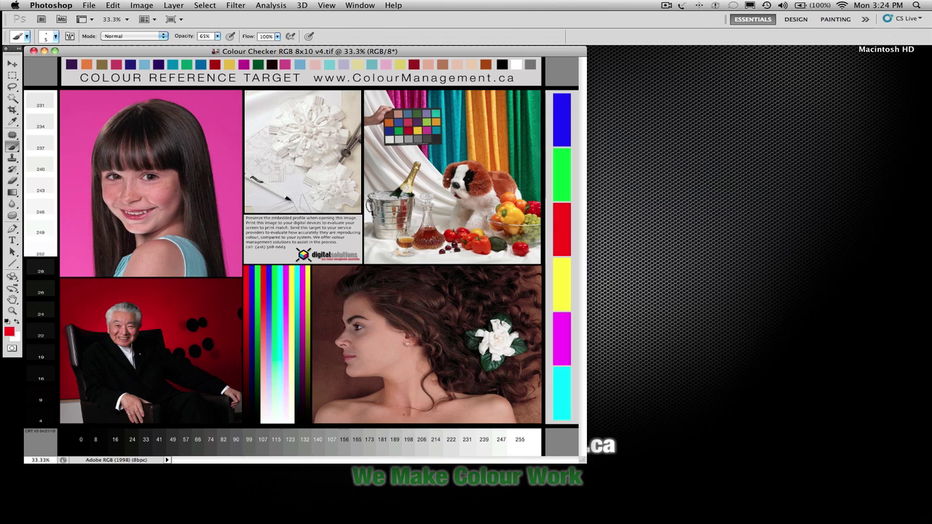
Open Color Settings and list the CMYK working-space profiles, currently U.S. Web Coated (SWOP) v2.
left_click(115, 6)
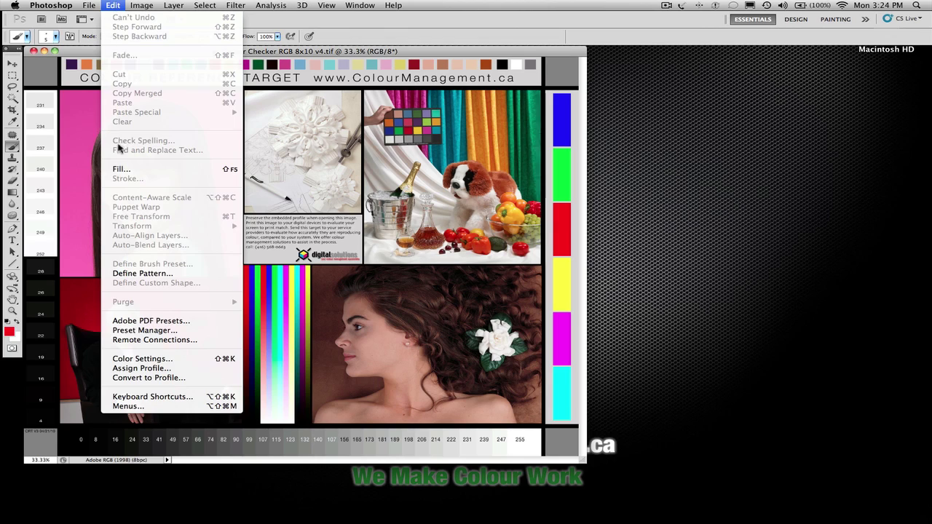
left_click(181, 361)
left_click_drag(489, 105, 412, 86)
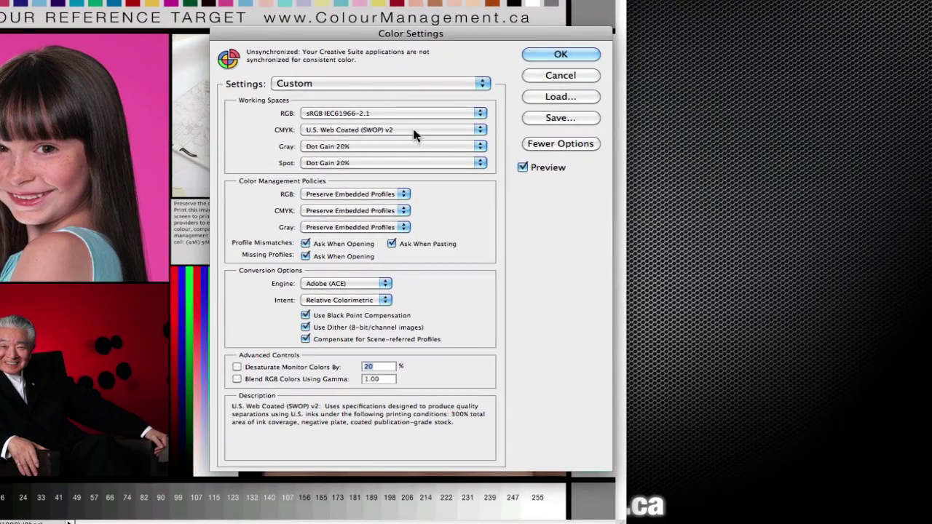
left_click(419, 131)
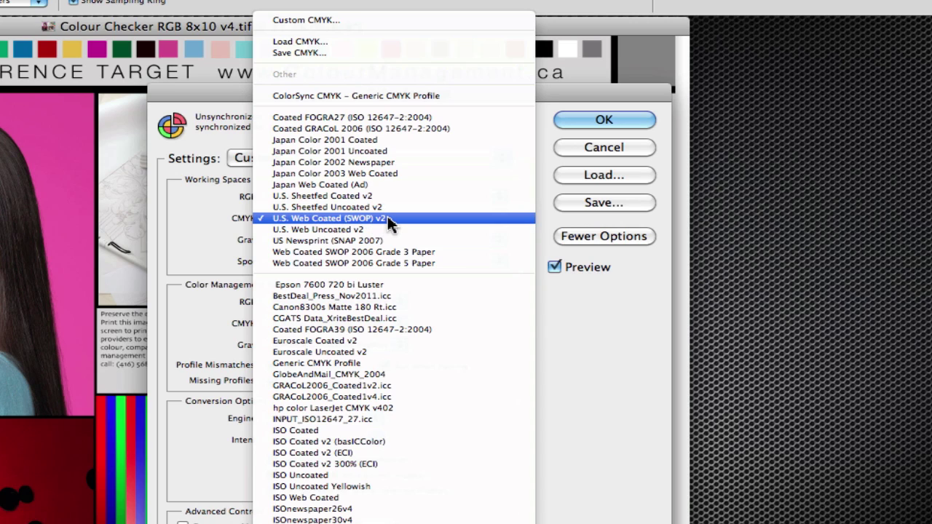
Switch the CMYK working space from U.S. Web Coated (SWOP) v2 to U.S. Sheetfed Coated v2.
left_click(347, 217)
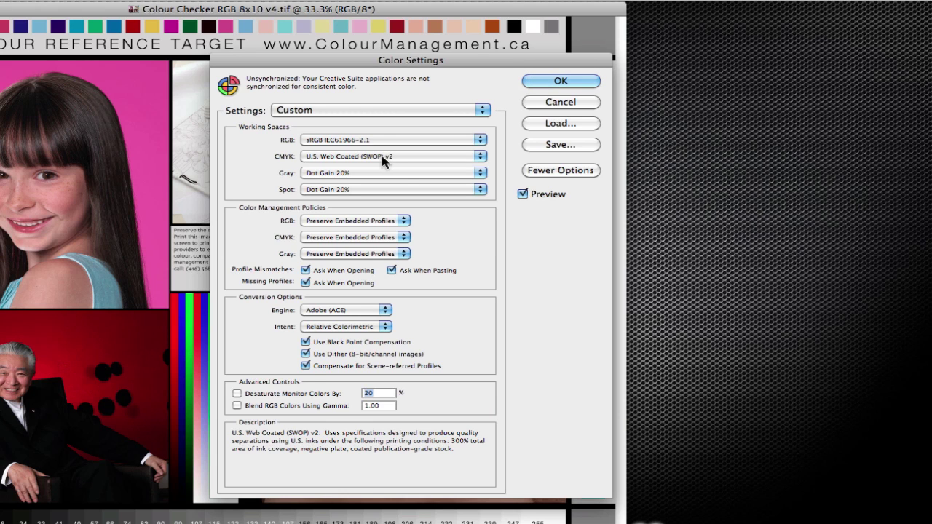
left_click(382, 160)
left_click(382, 147)
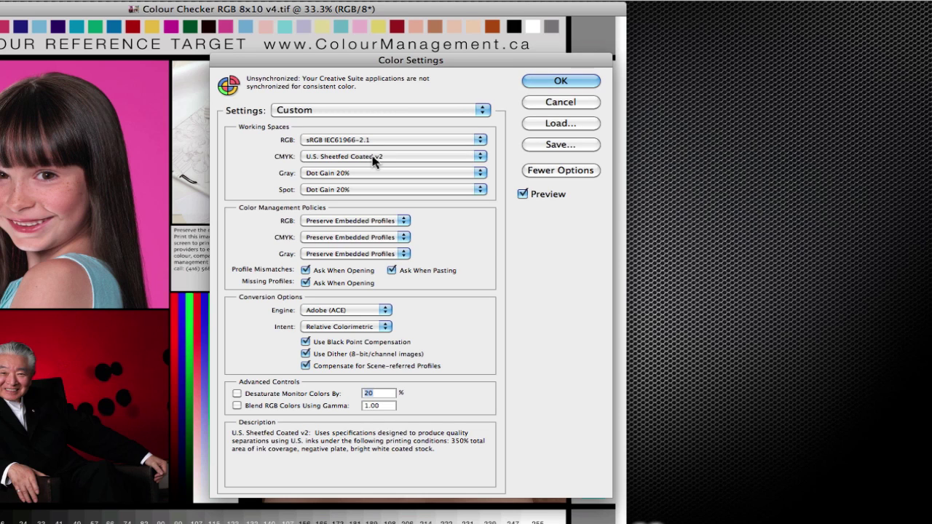
Try US Newsprint (SNAP 2007) as CMYK, restore U.S. Web Coated (SWOP) v2, and confirm.
left_click(373, 161)
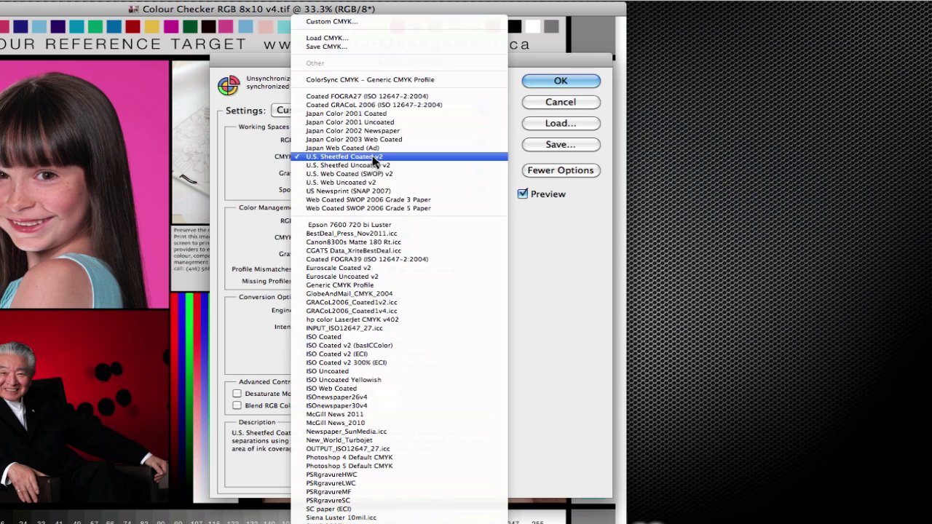
left_click(390, 190)
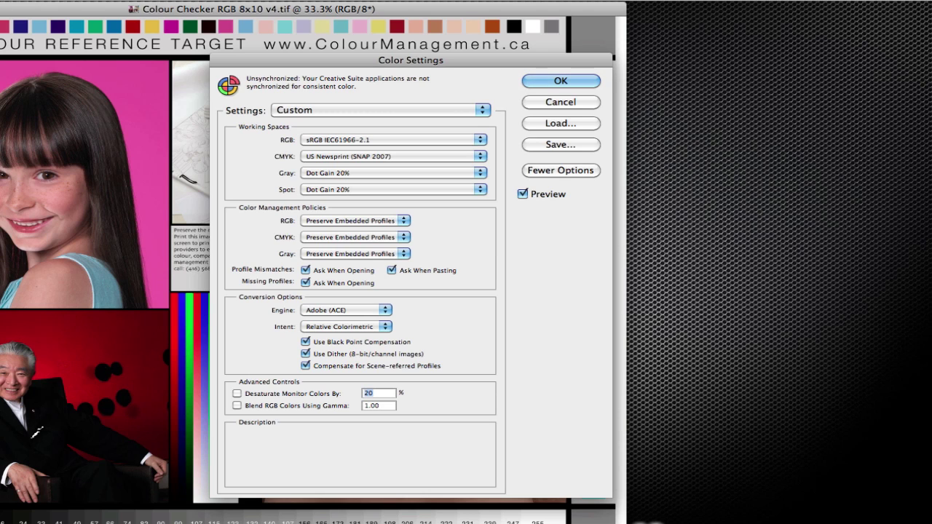
left_click(436, 157)
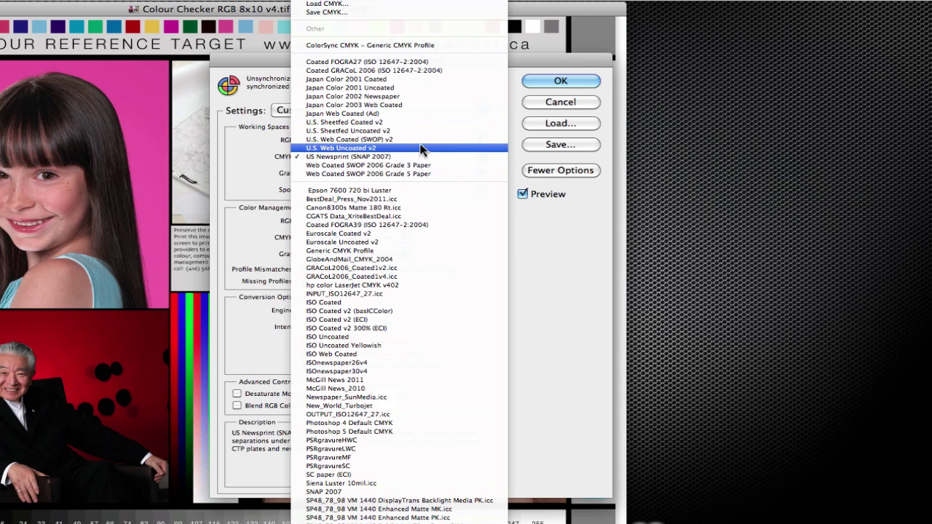
left_click(390, 139)
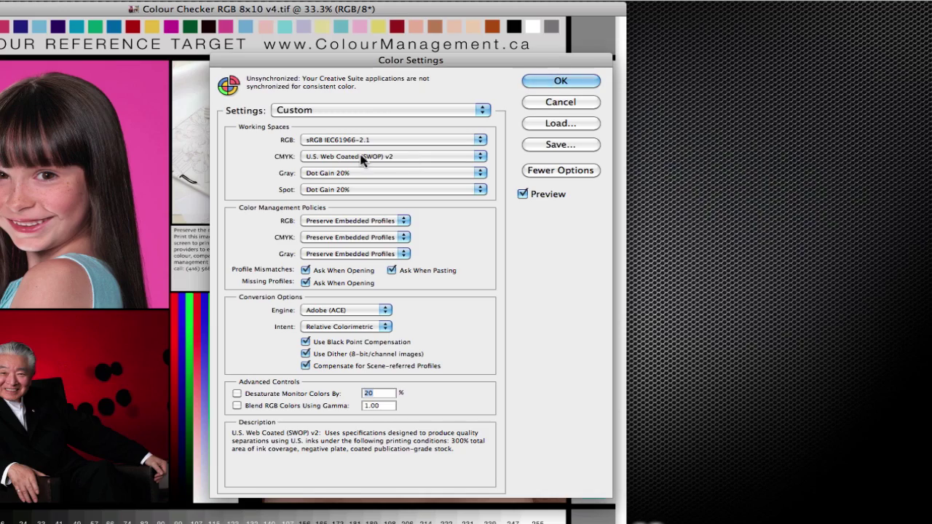
left_click(559, 81)
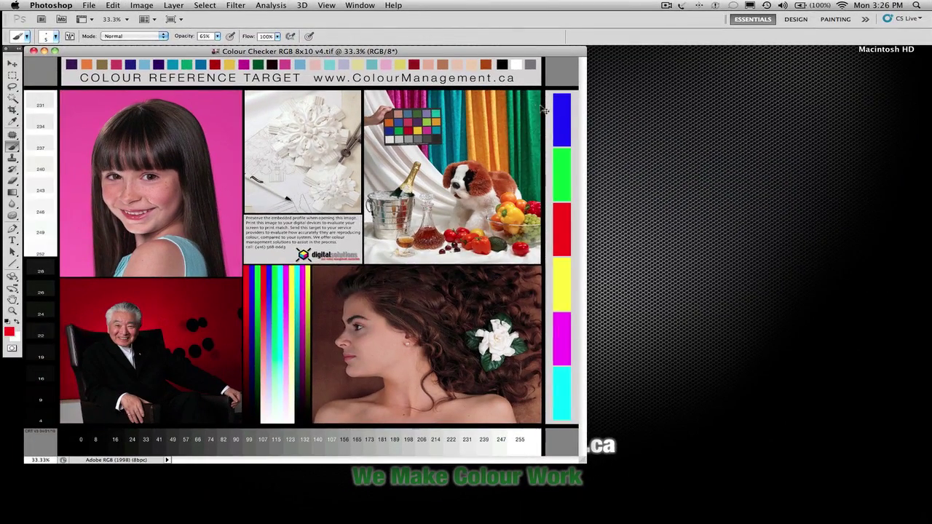
Switch to ColorThink Pro and bring its gamut grapher and plot palettes forward.
key("super+Tab")
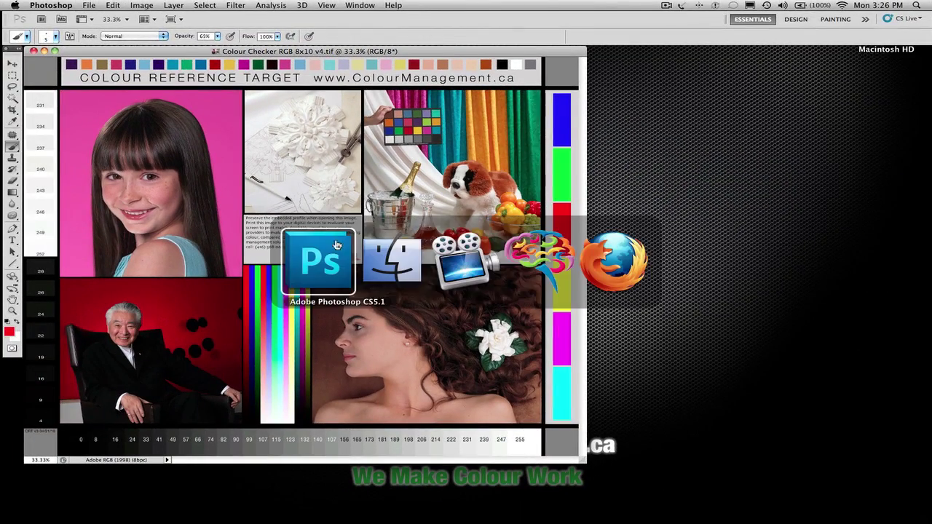
left_click(560, 268)
left_click(676, 153)
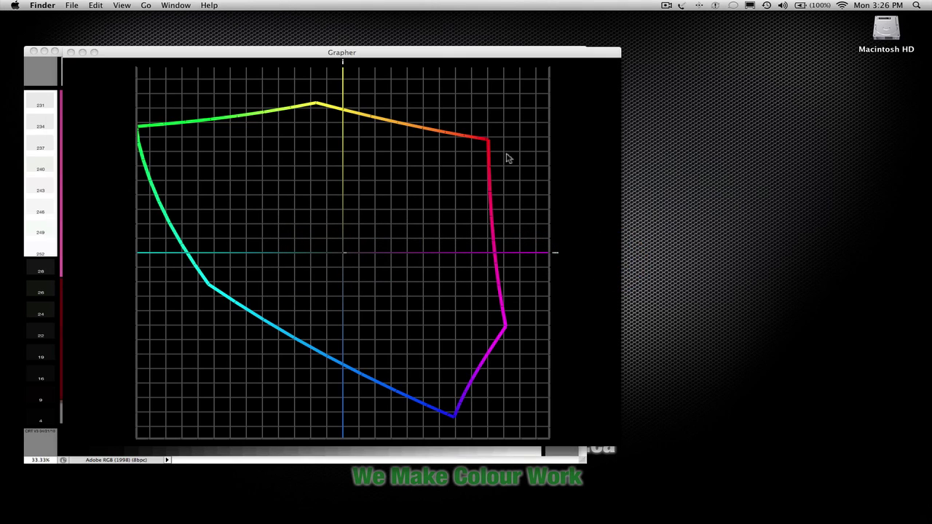
left_click(508, 159)
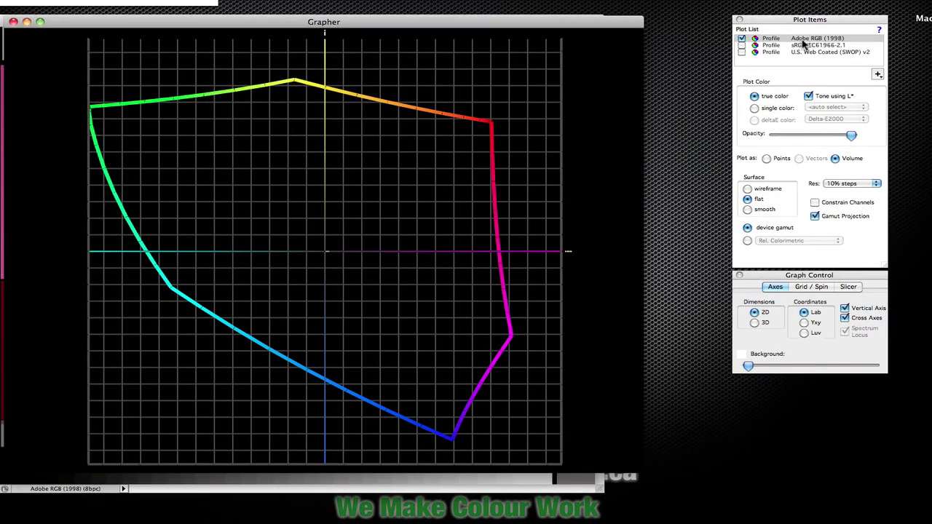
Plot the U.S. Web Coated (SWOP) v2 gamut, remove sRGB, and tilt the graph.
left_click(742, 45)
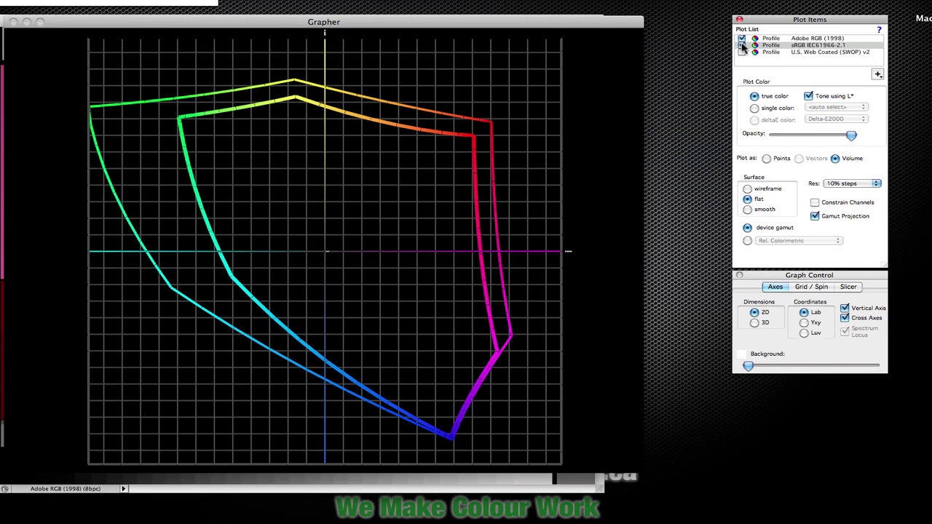
left_click(742, 51)
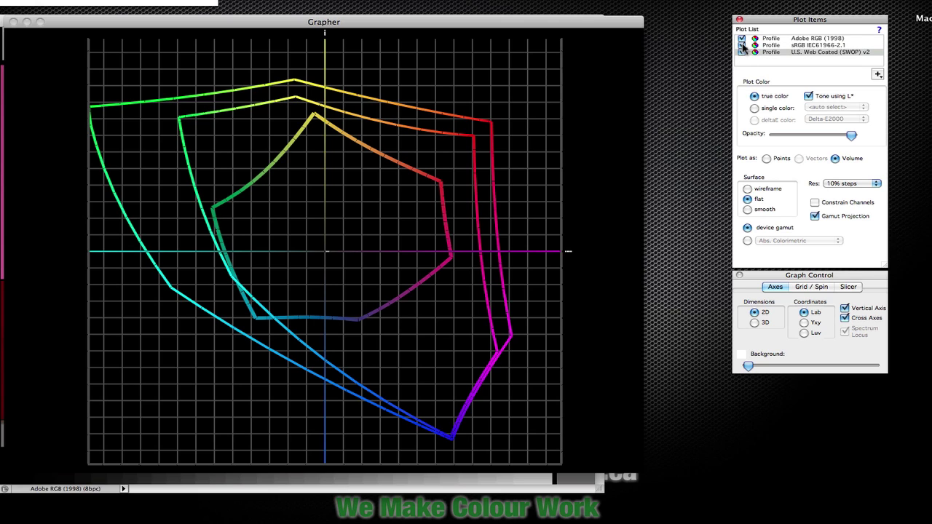
left_click(742, 45)
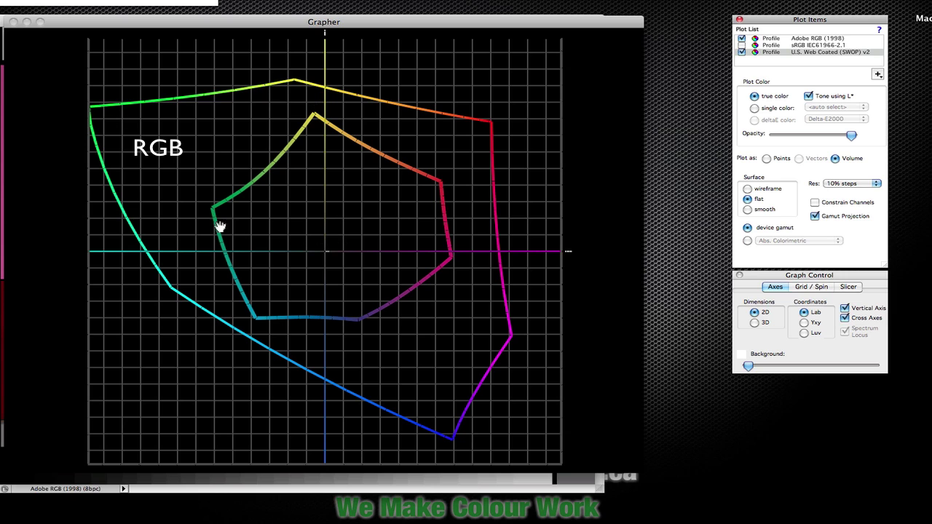
left_click_drag(214, 183, 208, 186)
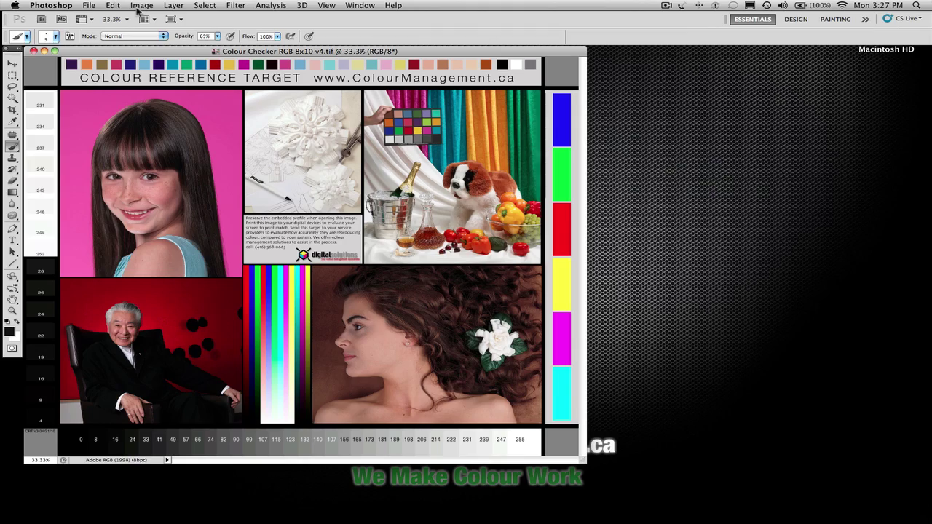
Reopen Color Settings, cancel without changes, and look through the Image > Mode options.
left_click(139, 6)
mouse_move(146, 18)
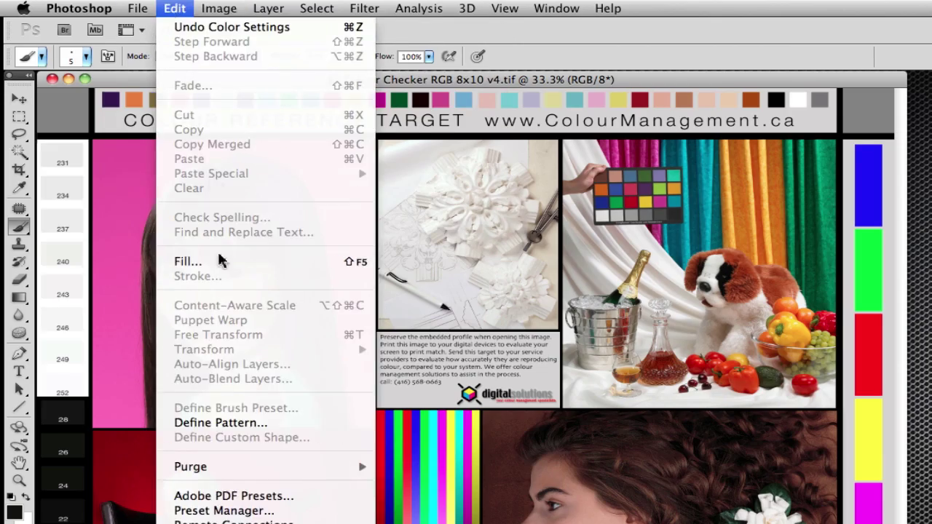
left_click(183, 443)
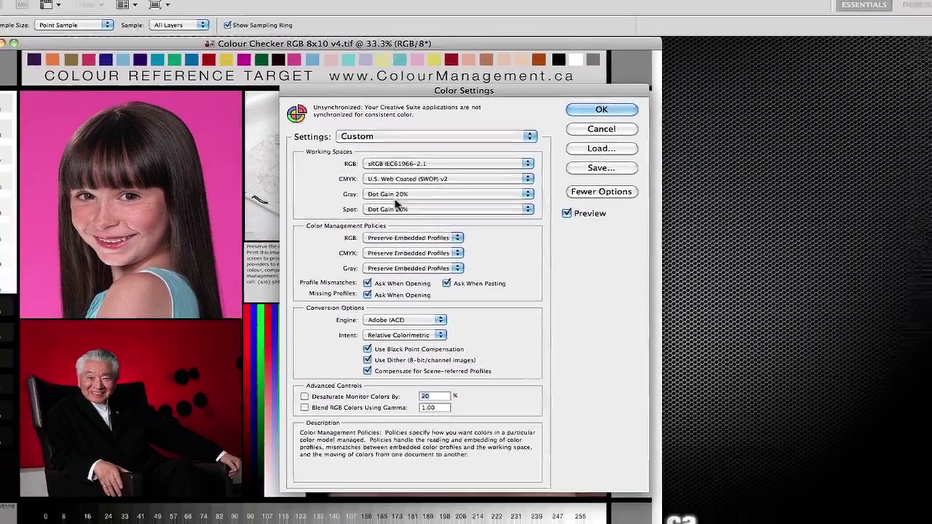
mouse_move(503, 204)
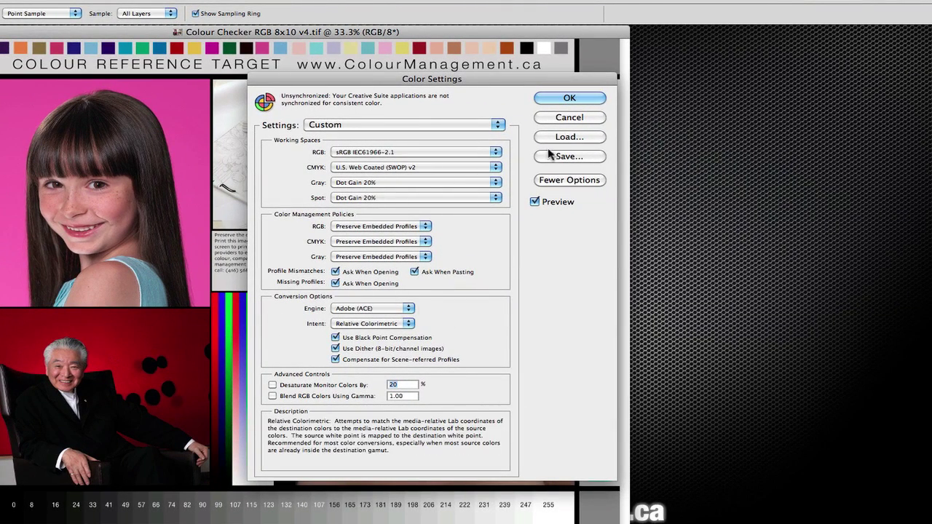
left_click(569, 117)
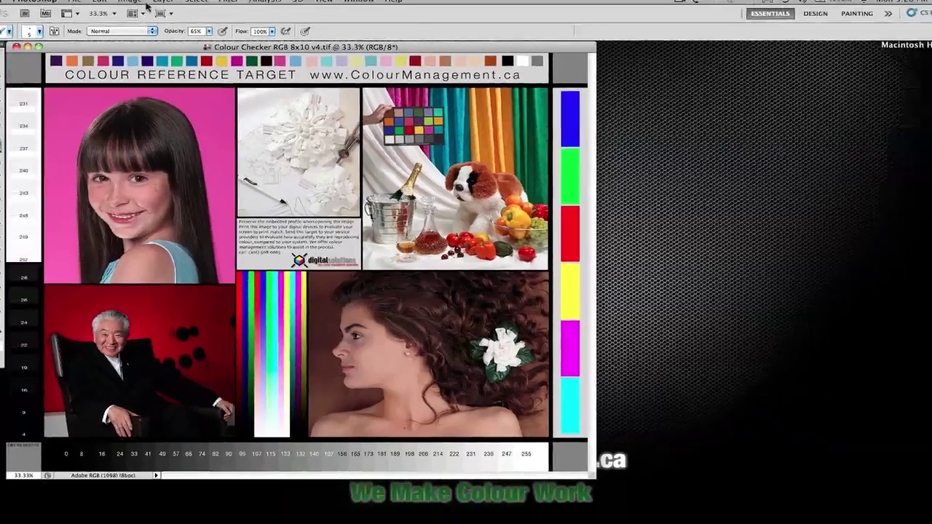
left_click(142, 3)
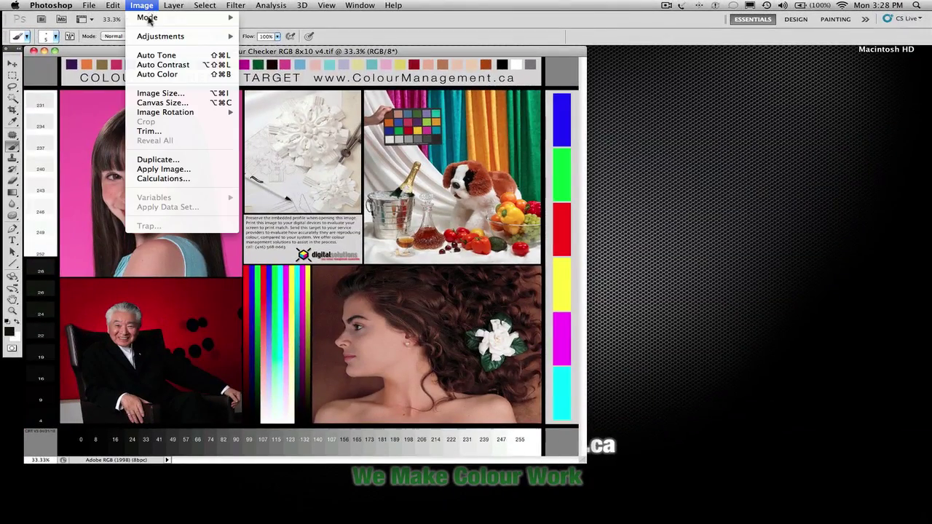
mouse_move(134, 14)
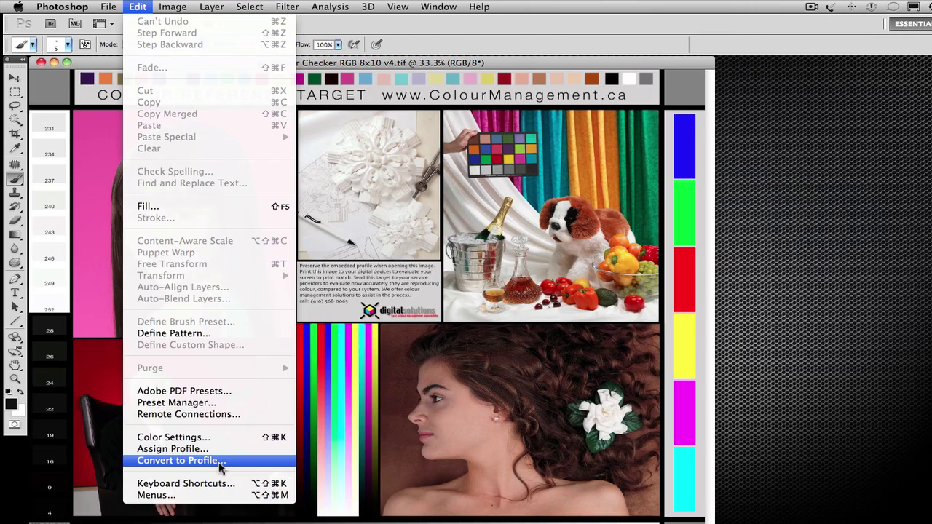
Open Convert to Profile for the target image and move the dialog to the left.
left_click(219, 466)
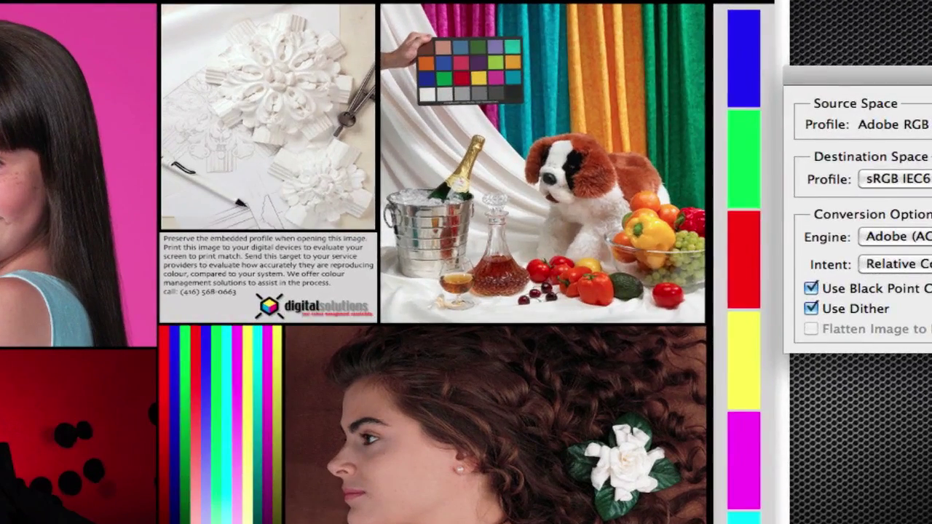
left_click_drag(819, 160, 508, 153)
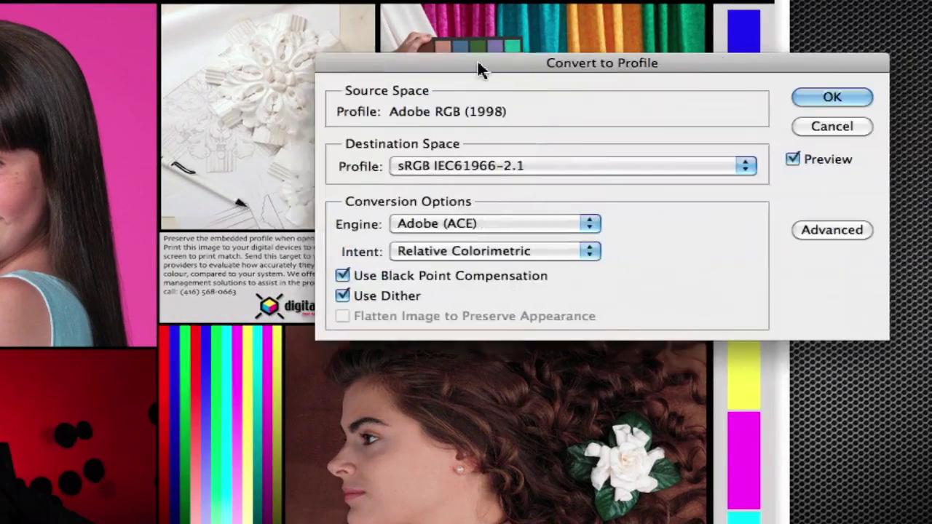
left_click_drag(476, 69, 336, 57)
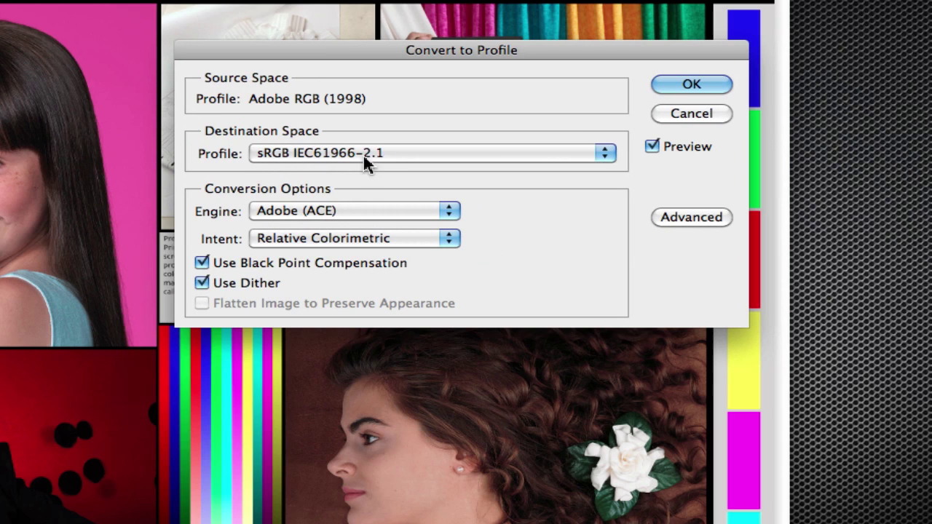
Set the destination to U.S. Web Coated (SWOP) v2 and compare with Preview off and on.
left_click(396, 152)
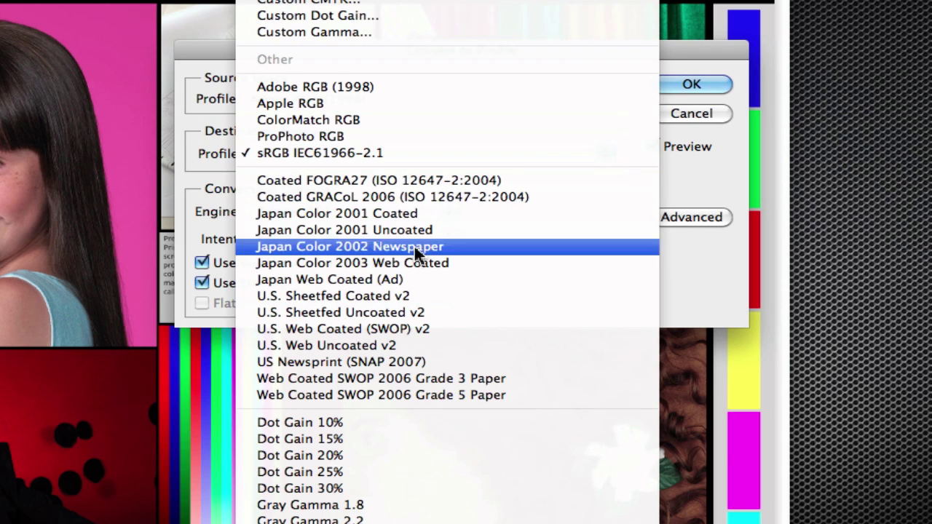
left_click(374, 329)
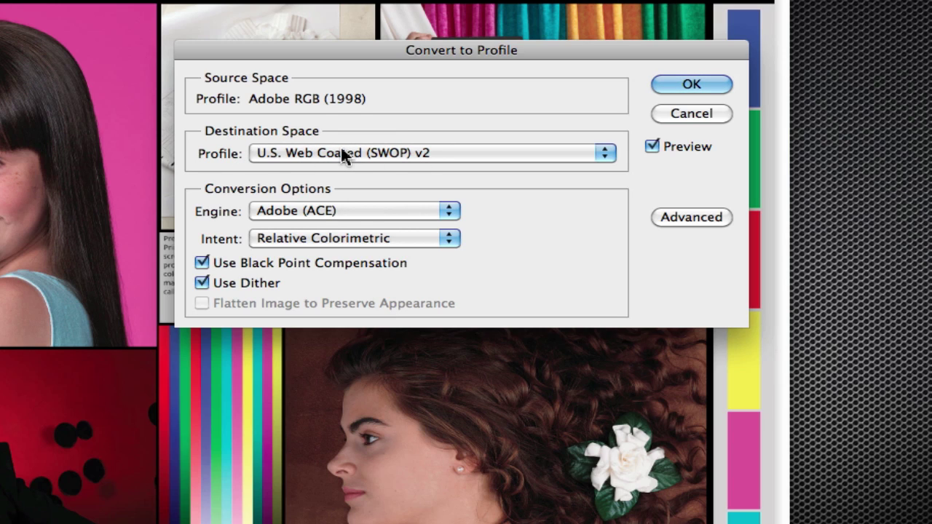
left_click(672, 147)
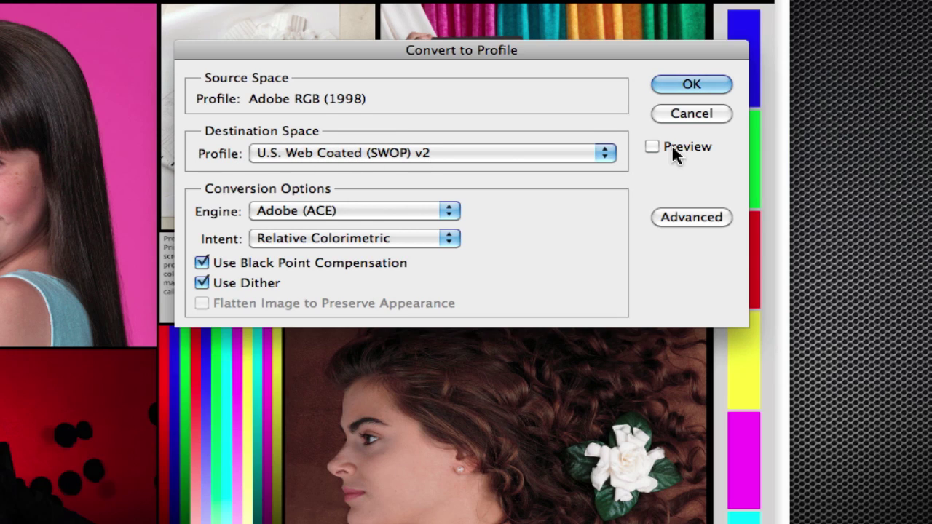
left_click(671, 146)
left_click_drag(615, 57, 603, 56)
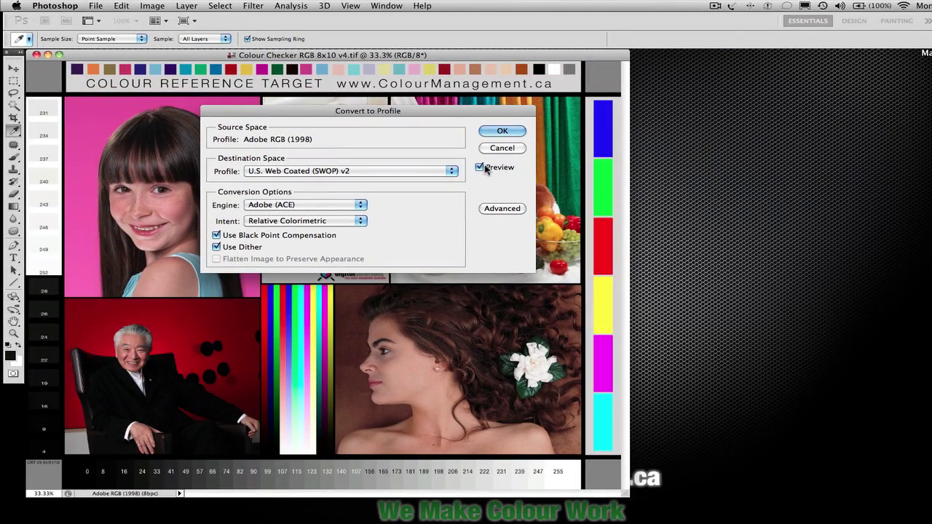
Compare Perceptual and Saturation intents in the preview, settling back on Relative Colorimetric.
left_click(298, 221)
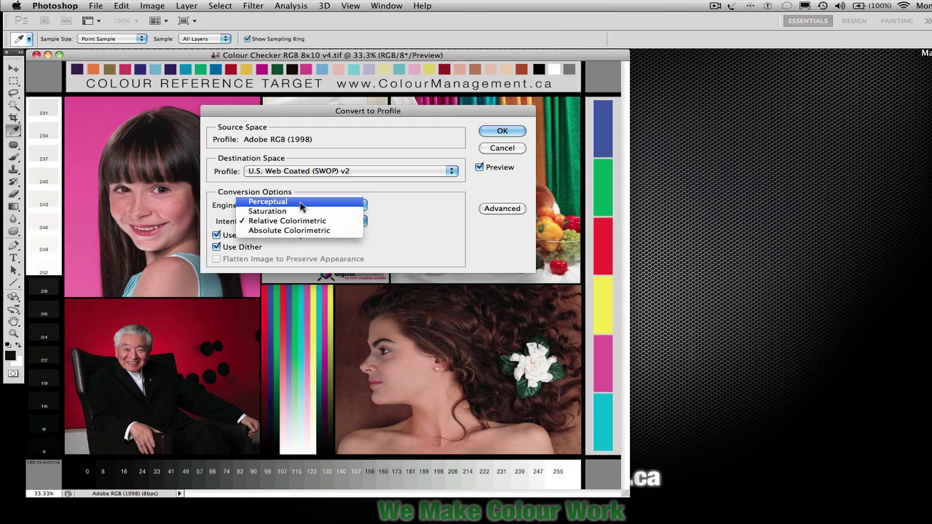
left_click(300, 207)
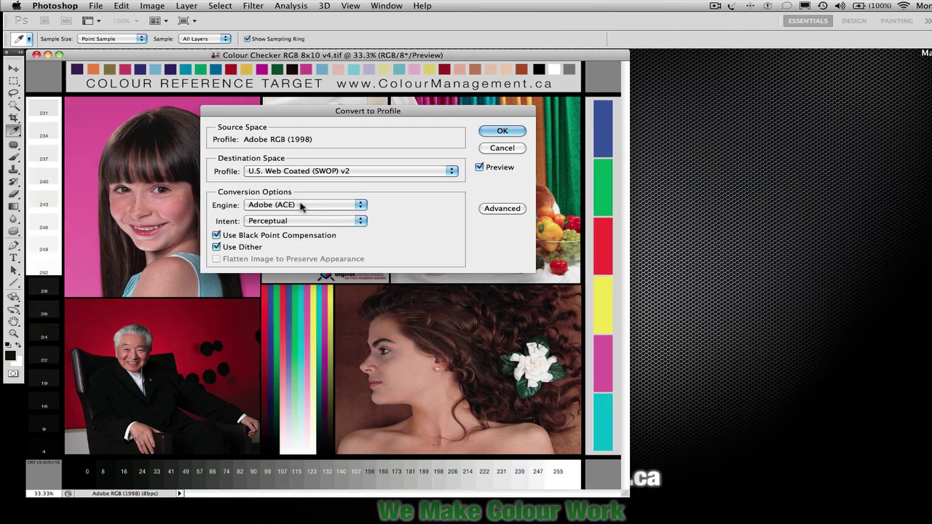
left_click(302, 222)
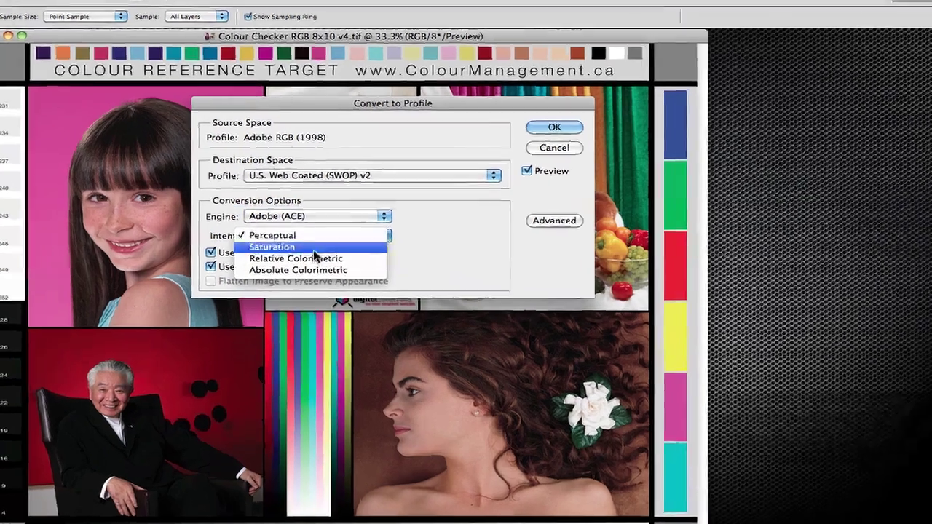
left_click(302, 230)
left_click(310, 222)
left_click(339, 266)
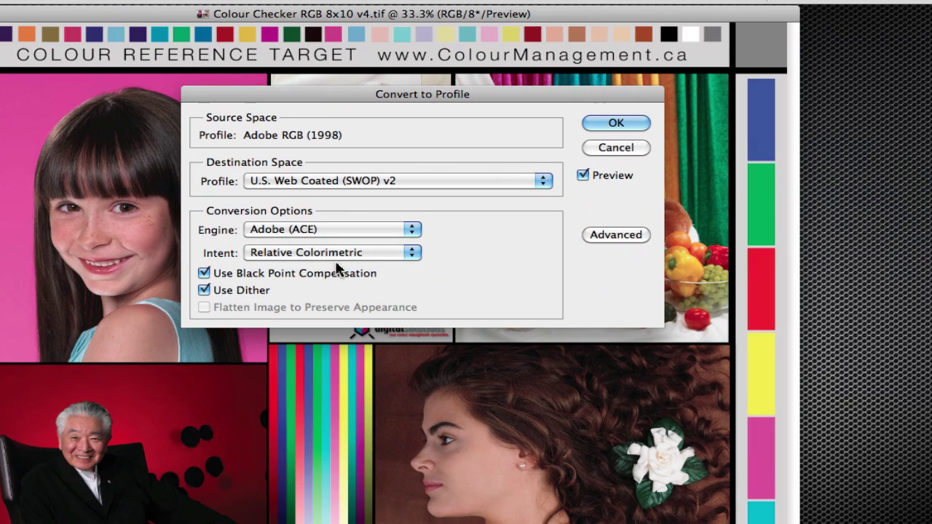
left_click(333, 255)
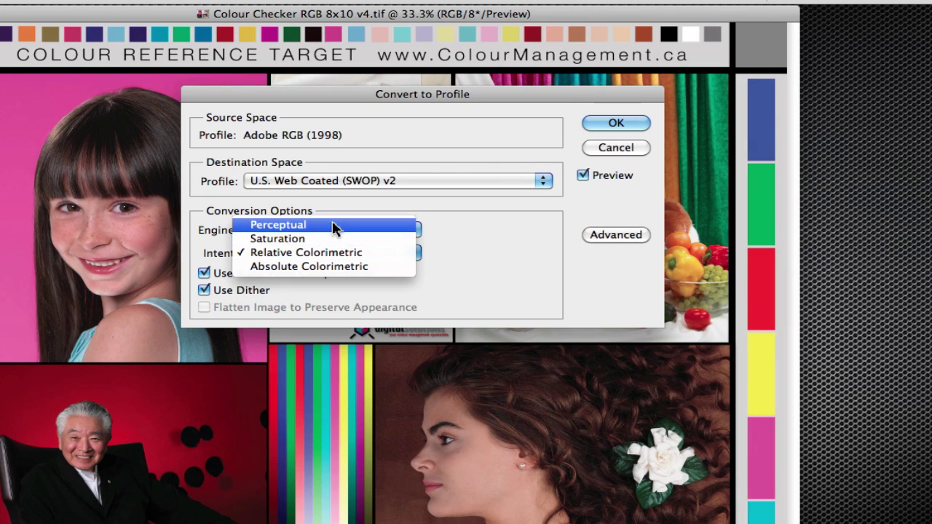
left_click(310, 251)
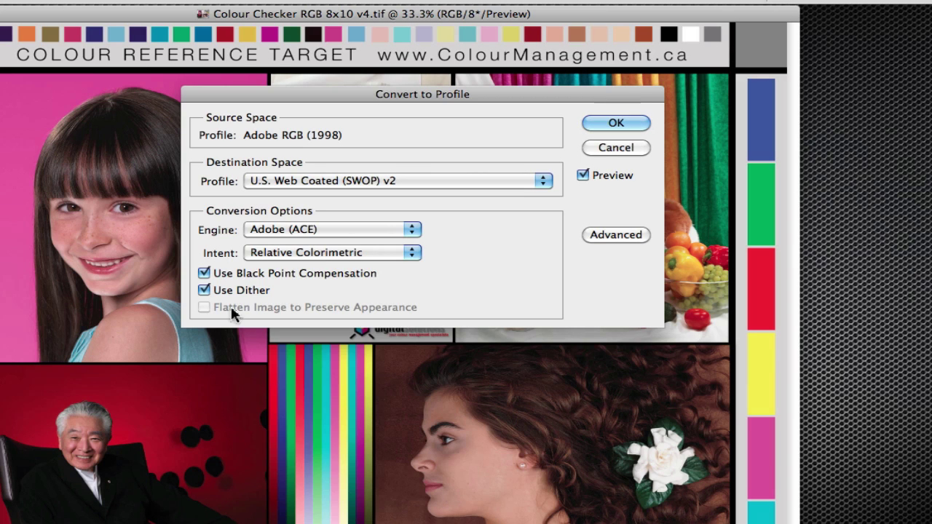
left_click(368, 252)
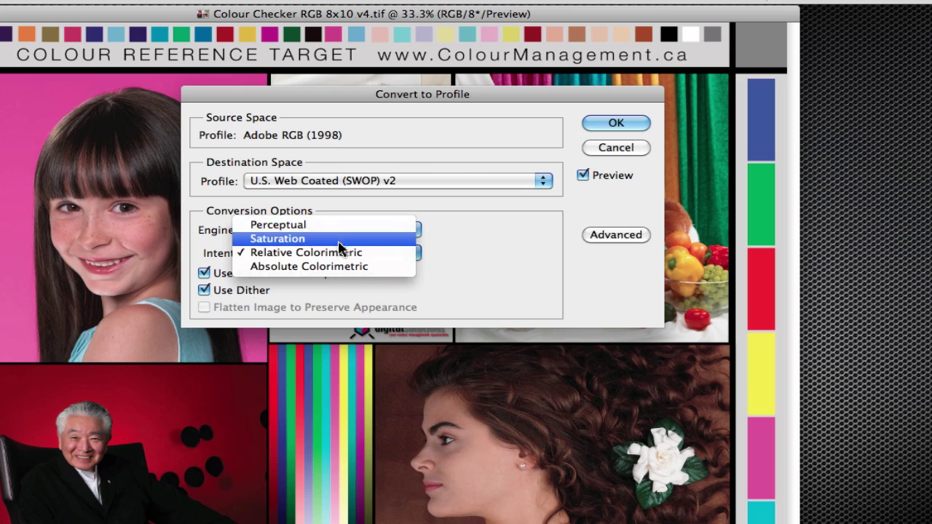
left_click(291, 252)
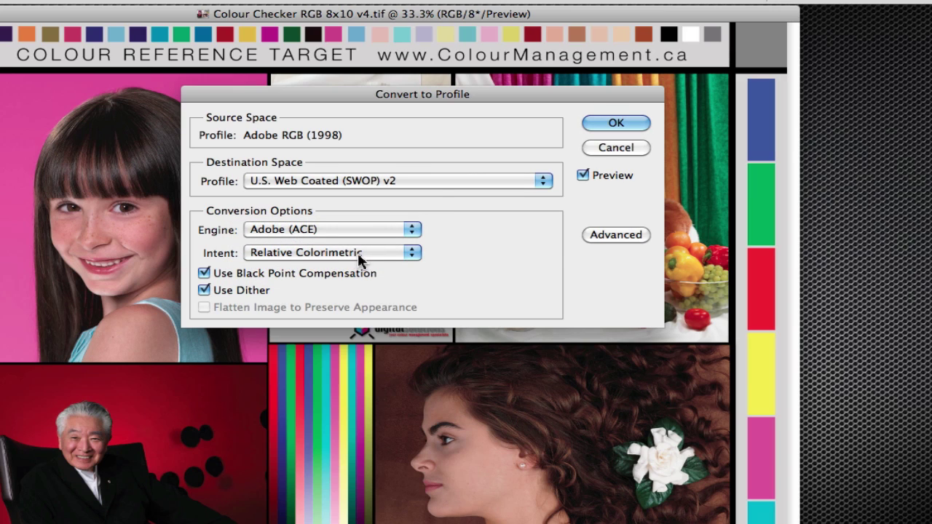
left_click(327, 182)
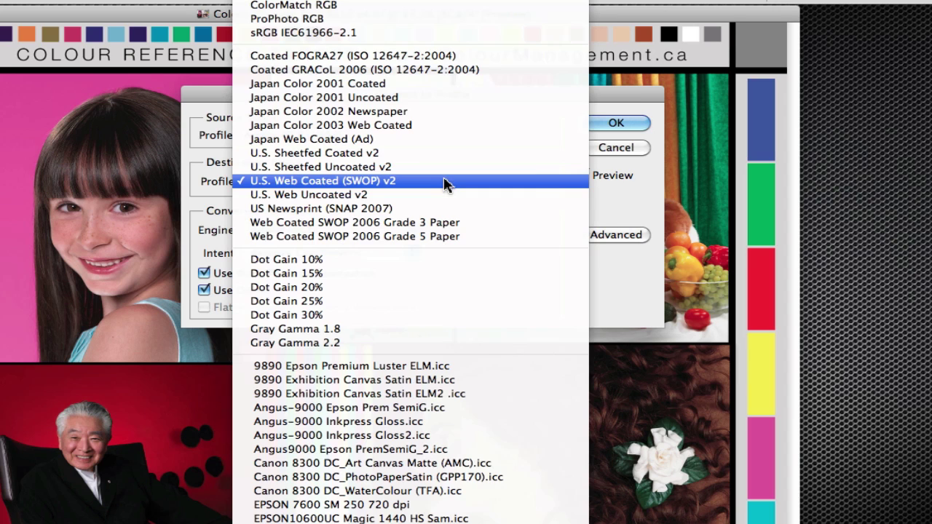
Change the destination profile to U.S. Web Uncoated v2, then reopen the profile list.
left_click(342, 196)
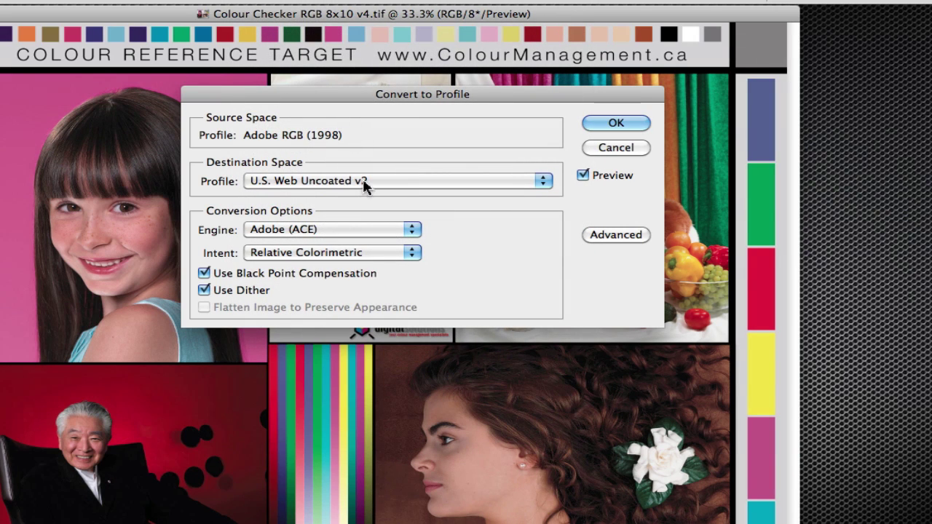
left_click(300, 184)
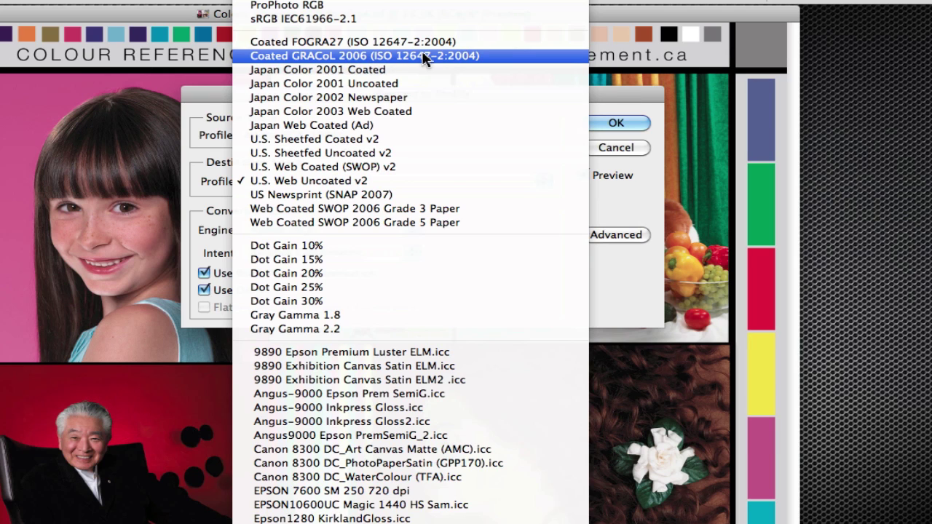
Pick Coated GRACoL 2006 (ISO 12647-2:2004) as destination and move the dialog down-right.
left_click(308, 56)
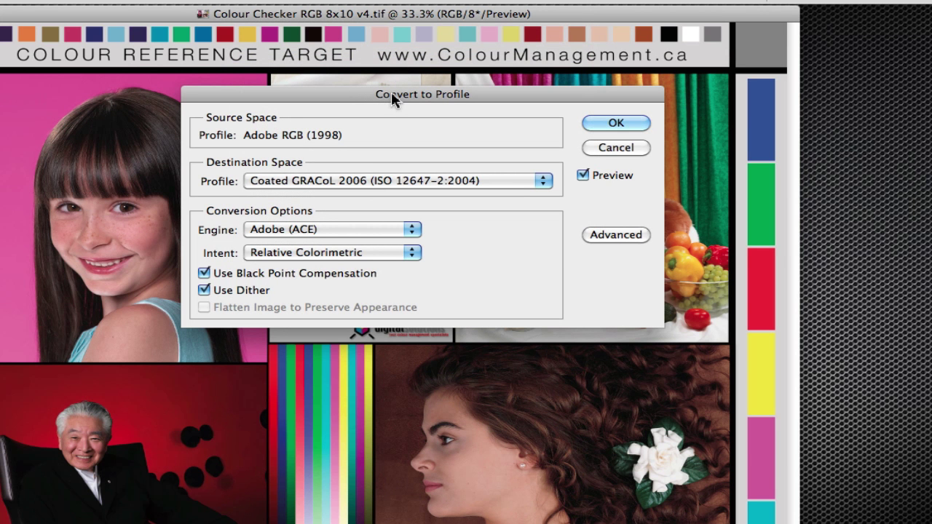
left_click_drag(391, 92, 429, 153)
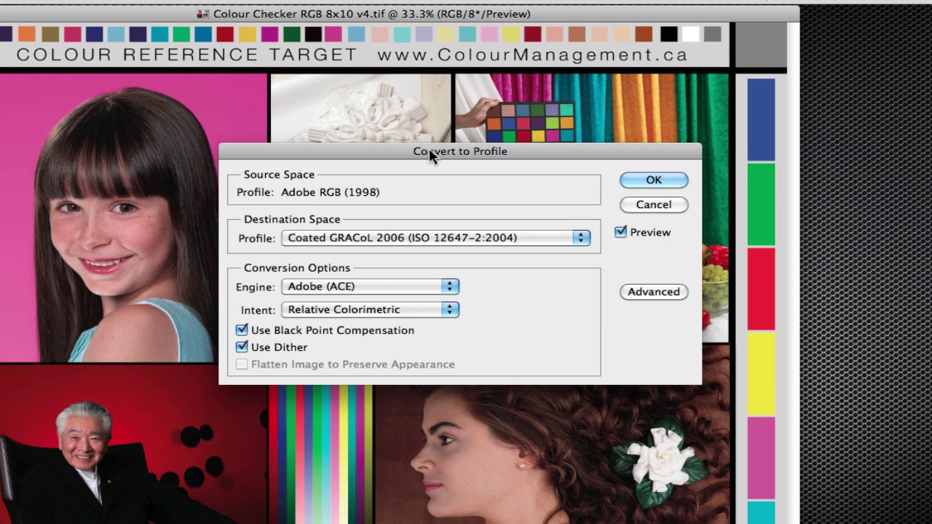
left_click(421, 237)
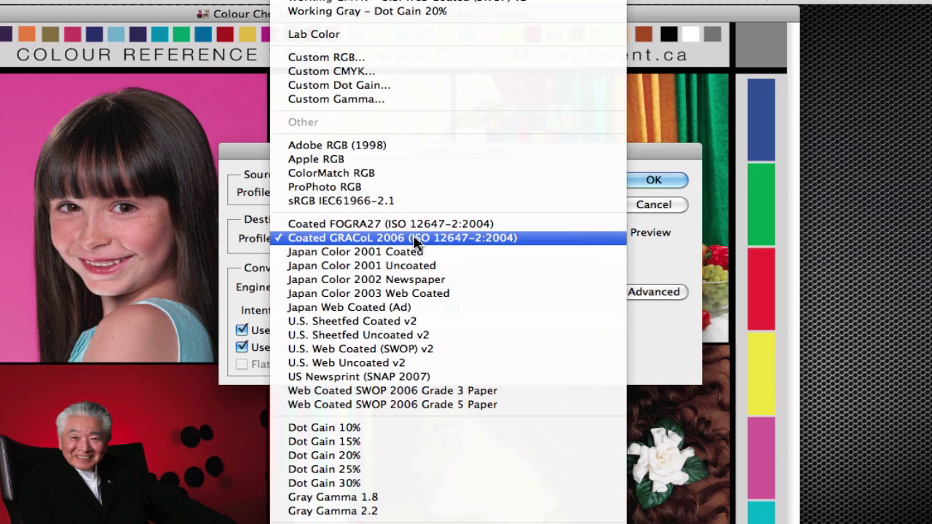
left_click(386, 243)
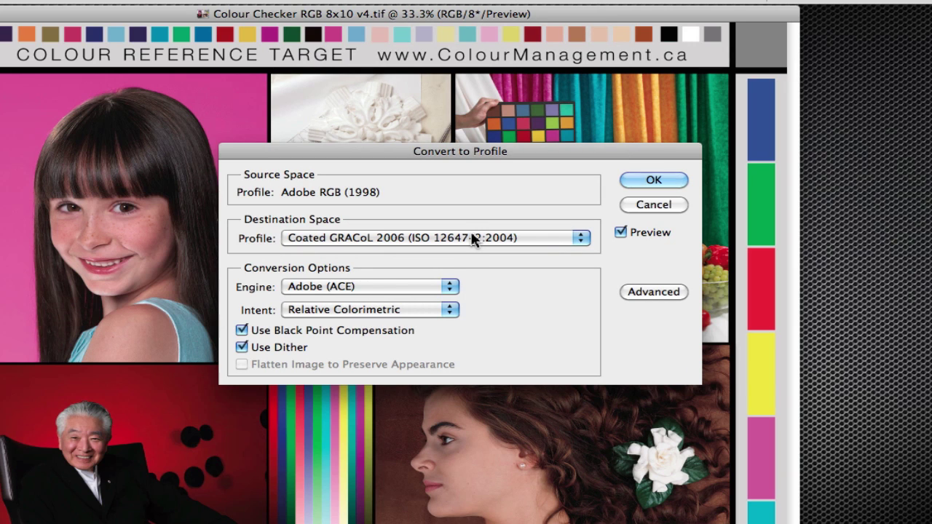
Return the destination to U.S. Web Coated (SWOP) v2, then check the list again unchanged.
left_click(474, 240)
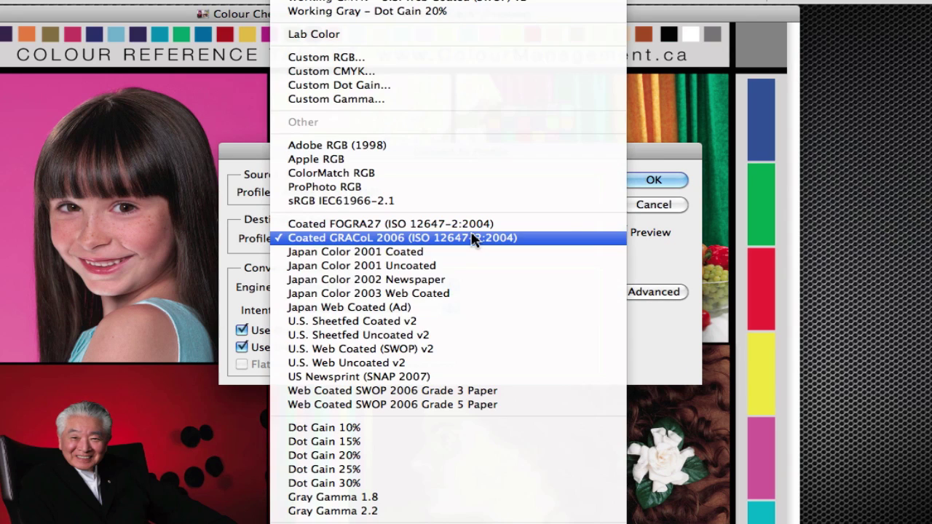
left_click(468, 349)
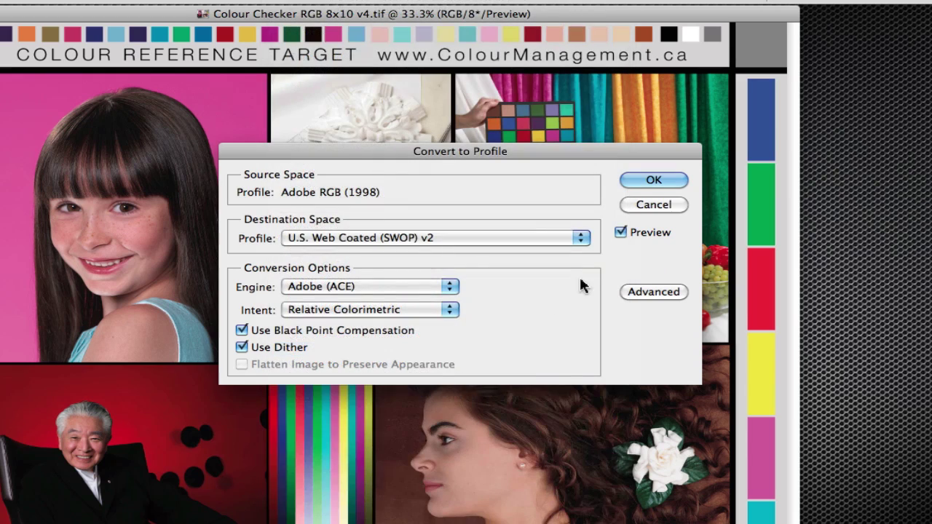
left_click(430, 243)
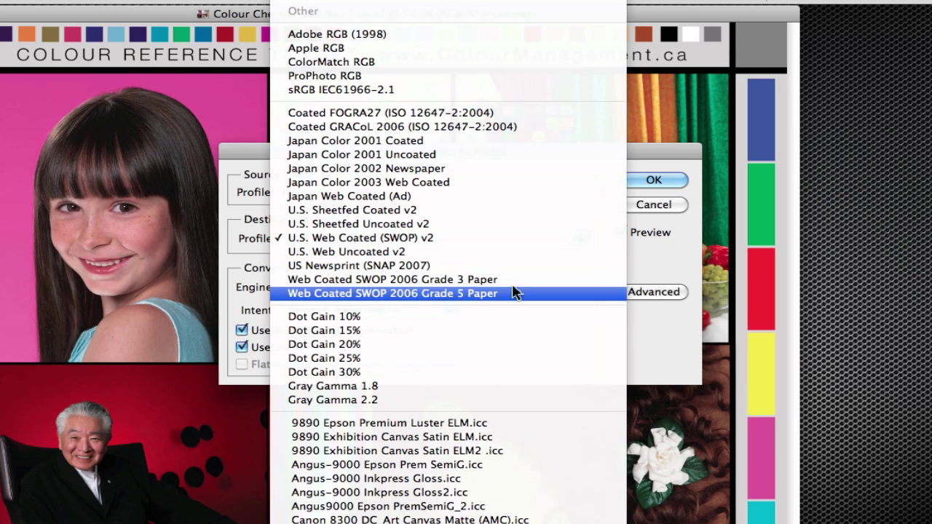
left_click(648, 334)
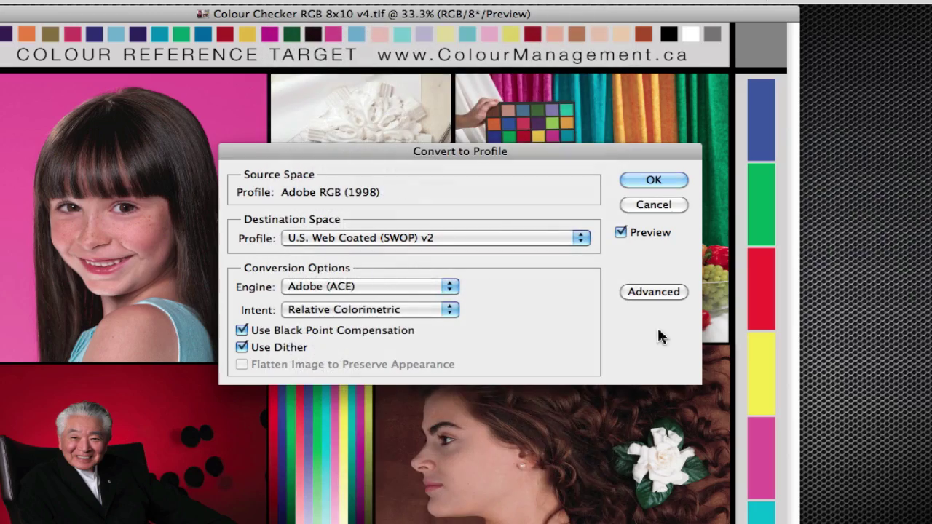
Cancel the Convert to Profile dialog so the target image stays in Adobe RGB (1998).
left_click(657, 205)
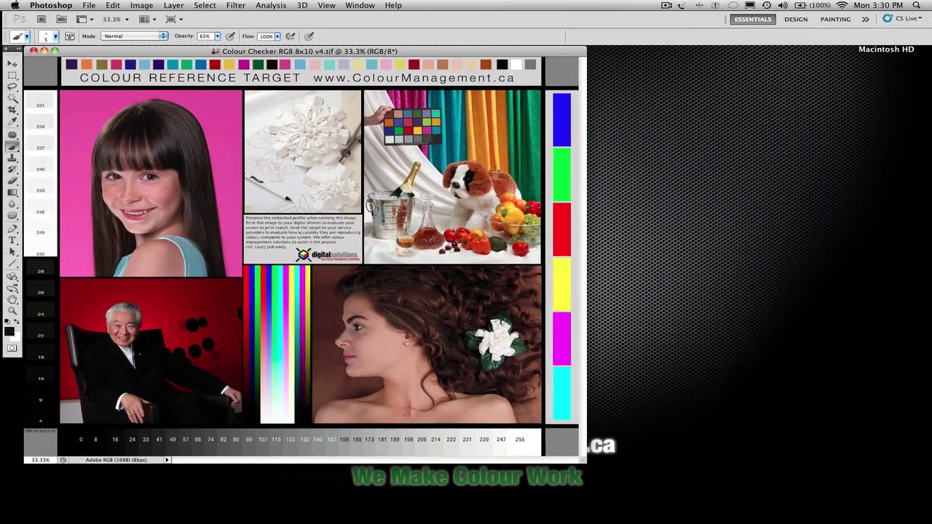